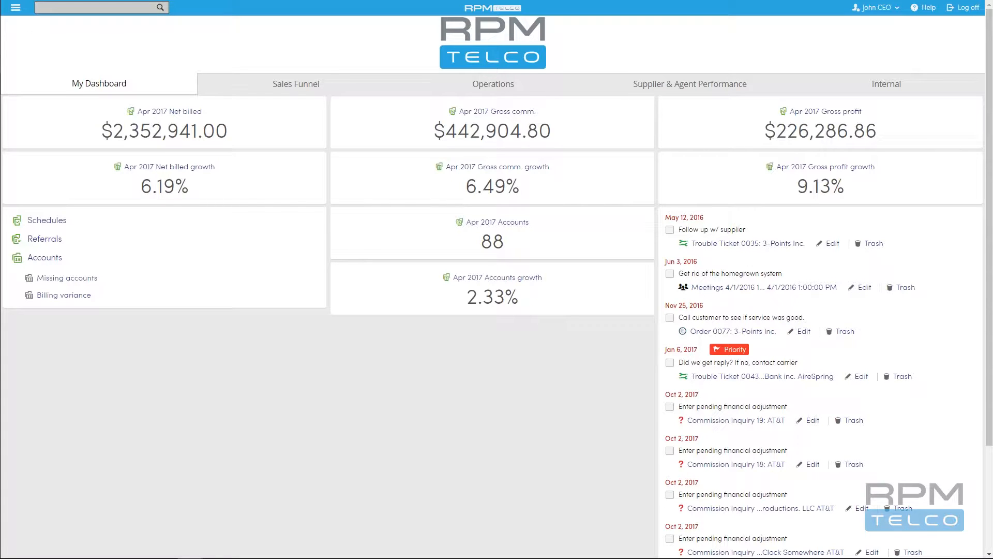
Step: Bring up the ExampleMultiSupplierImport workbook in Excel and examine the Supplier column's header and the supplier given for each row
{"action": "left_click_drag", "start_coordinate": [0, 87], "coordinate": [409, 61]}
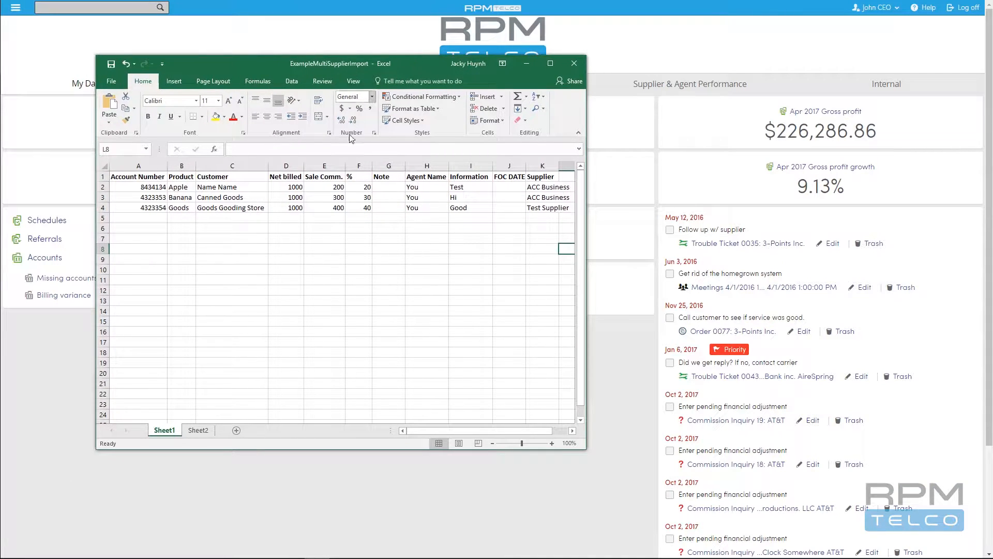
{"action": "left_click", "coordinate": [338, 185]}
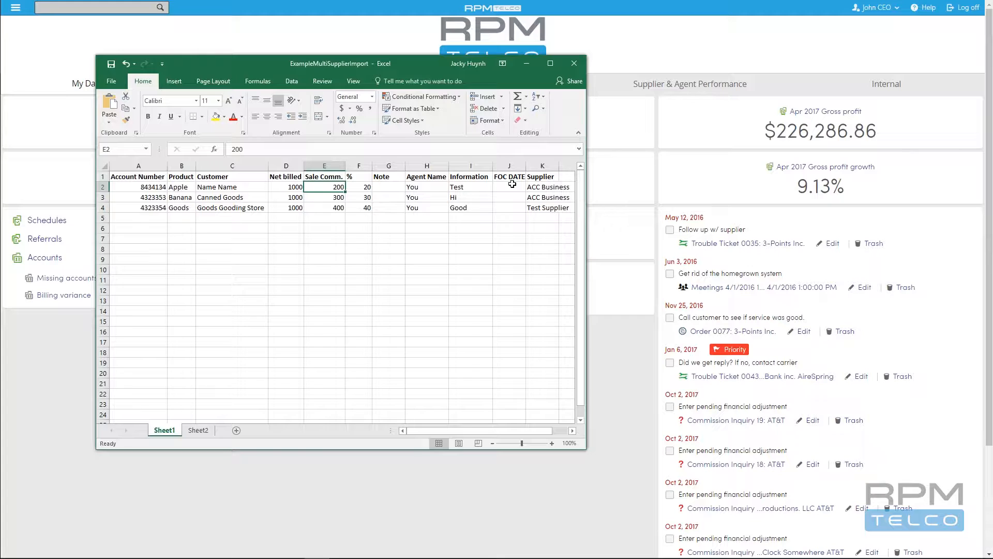
{"action": "left_click", "coordinate": [532, 178]}
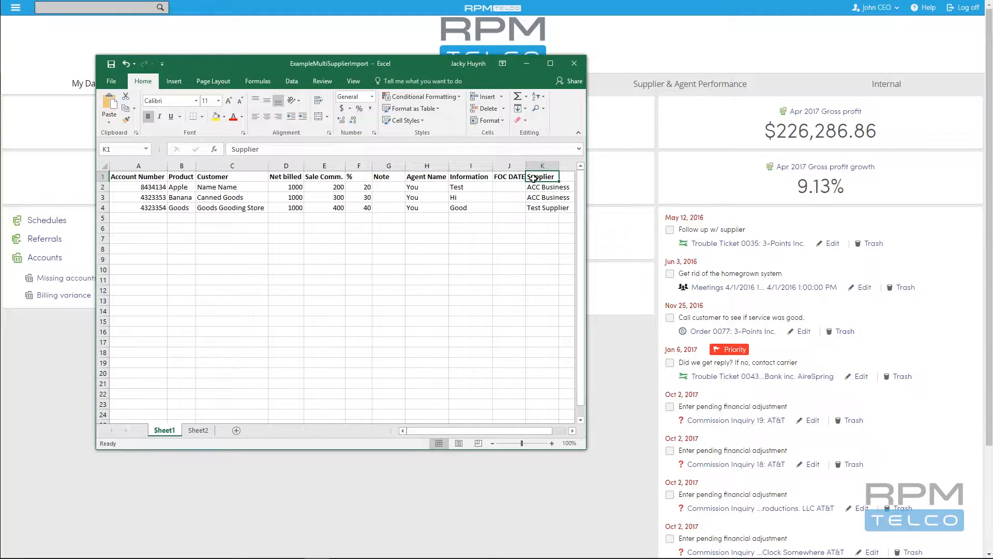
{"action": "key", "text": "Down"}
{"action": "key", "text": "Down"}
{"action": "key", "text": "Down"}
{"action": "key", "text": "Up"}
{"action": "key", "text": "Up"}
{"action": "key", "text": "Up"}
{"action": "left_click", "coordinate": [538, 189]}
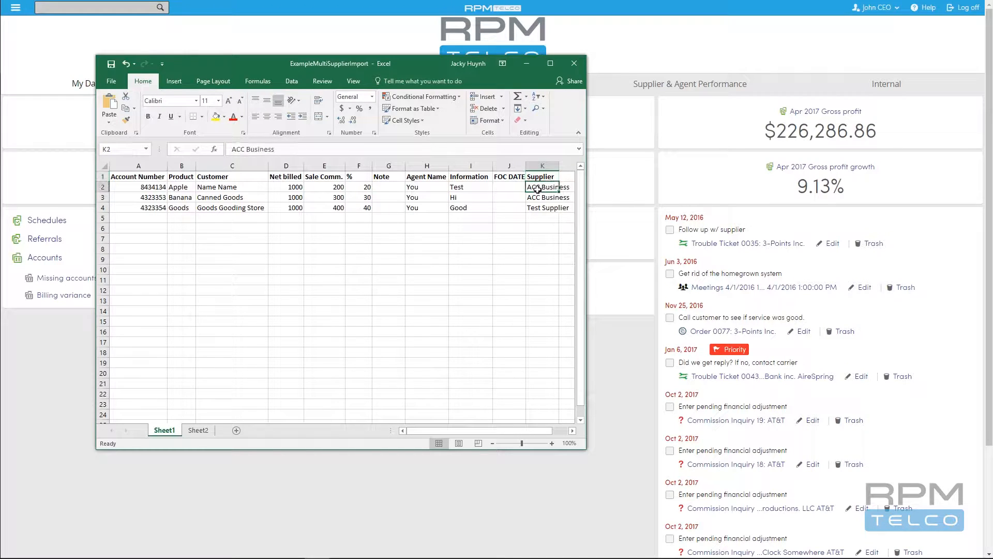
{"action": "left_click", "coordinate": [537, 198]}
{"action": "left_click", "coordinate": [536, 209]}
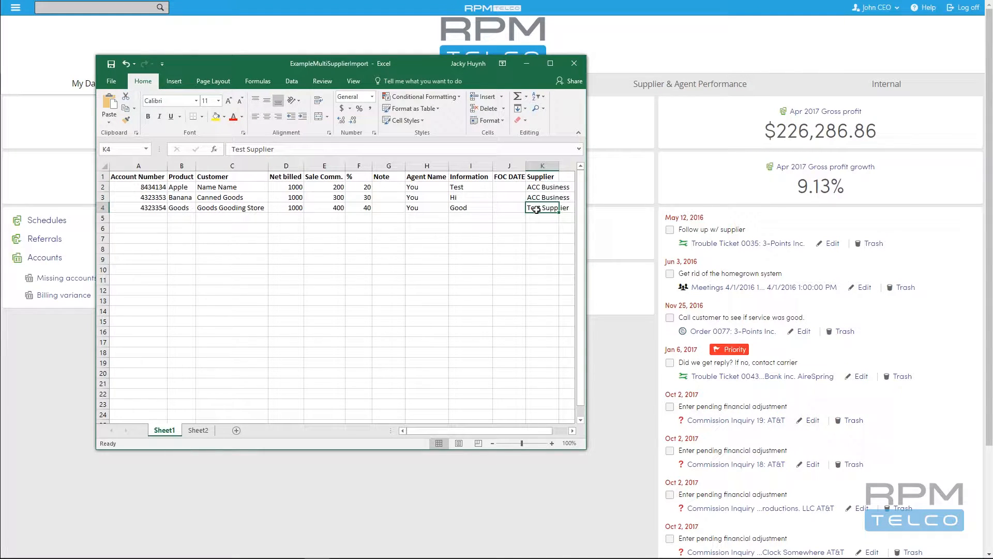
Step: Switch to RPM Telco, open the ACC Business supplier's imports and transfers page, and move the Import matrixes section above the transfer section
{"action": "left_click", "coordinate": [358, 37]}
{"action": "left_click", "coordinate": [15, 8]}
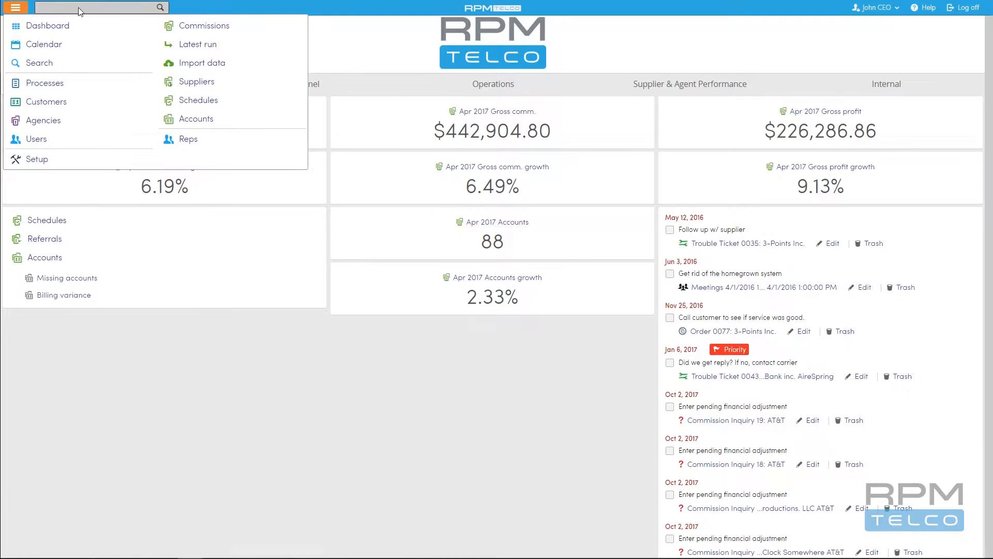
{"action": "left_click", "coordinate": [194, 82]}
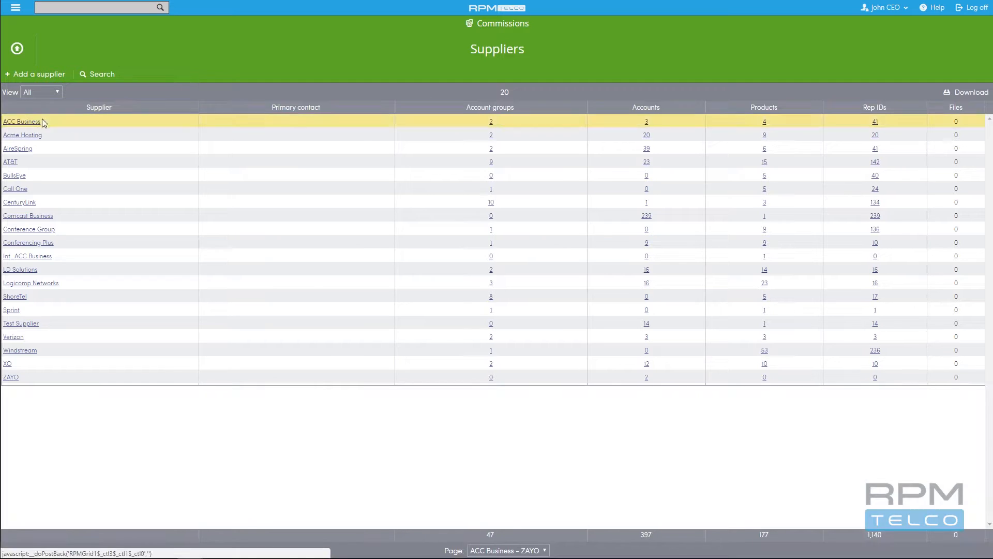
{"action": "left_click", "coordinate": [23, 122]}
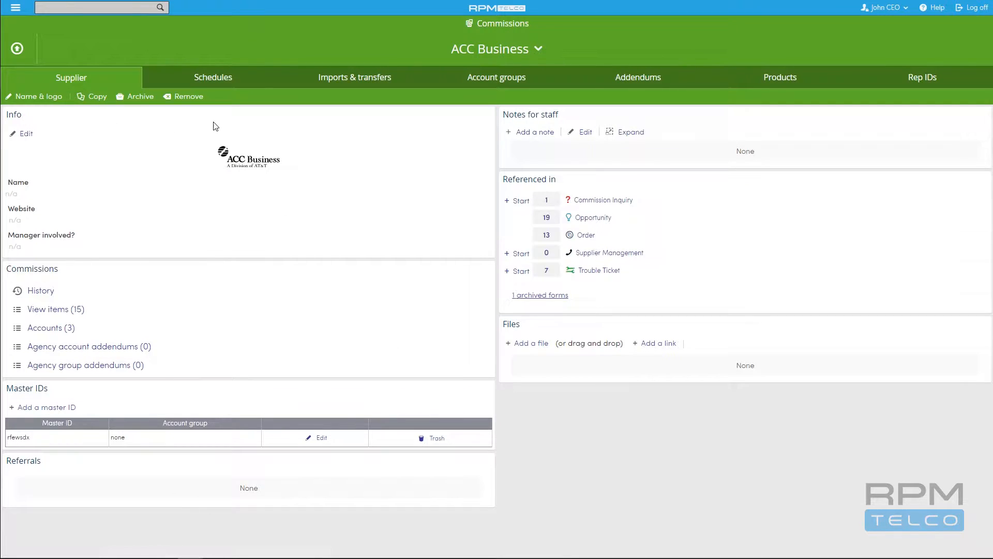
{"action": "left_click", "coordinate": [336, 84]}
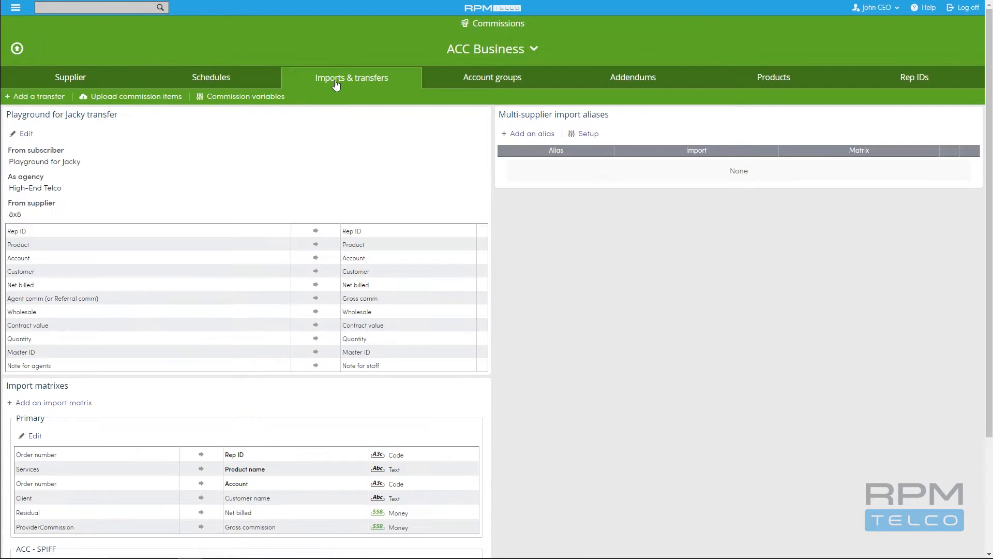
{"action": "scroll", "coordinate": [154, 192], "scroll_direction": "down", "scroll_amount": 2}
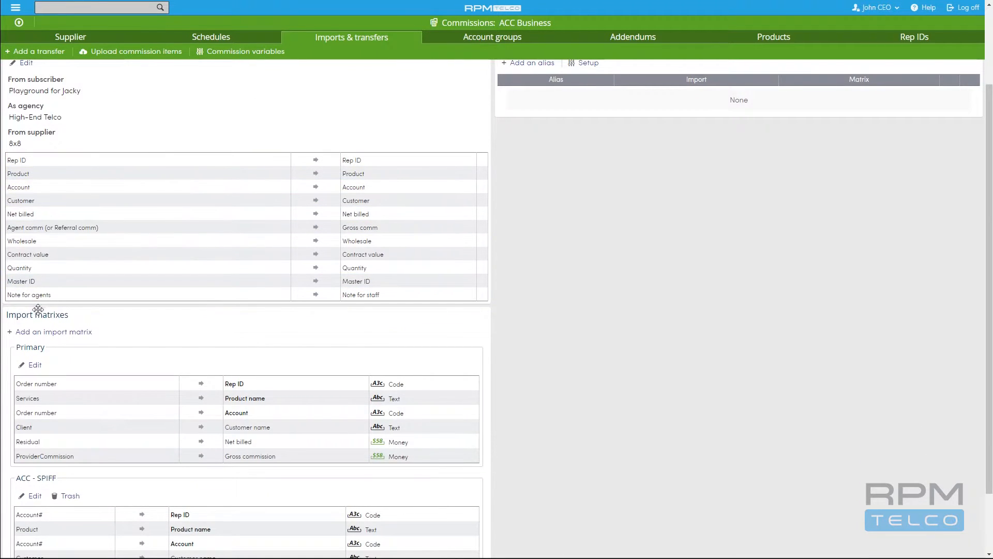
{"action": "left_click_drag", "start_coordinate": [27, 316], "coordinate": [67, 147]}
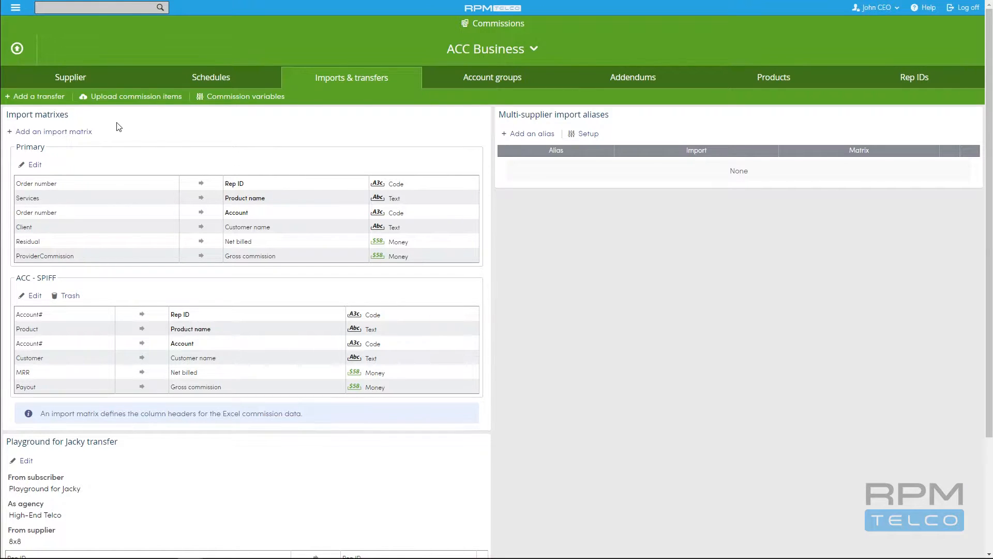
{"action": "left_click", "coordinate": [262, 98]}
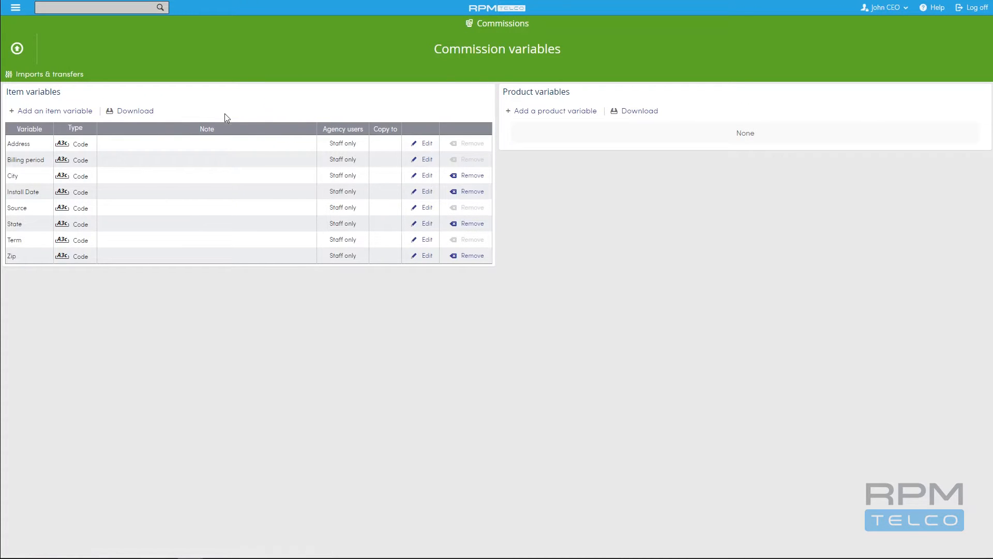
{"action": "left_click", "coordinate": [45, 115]}
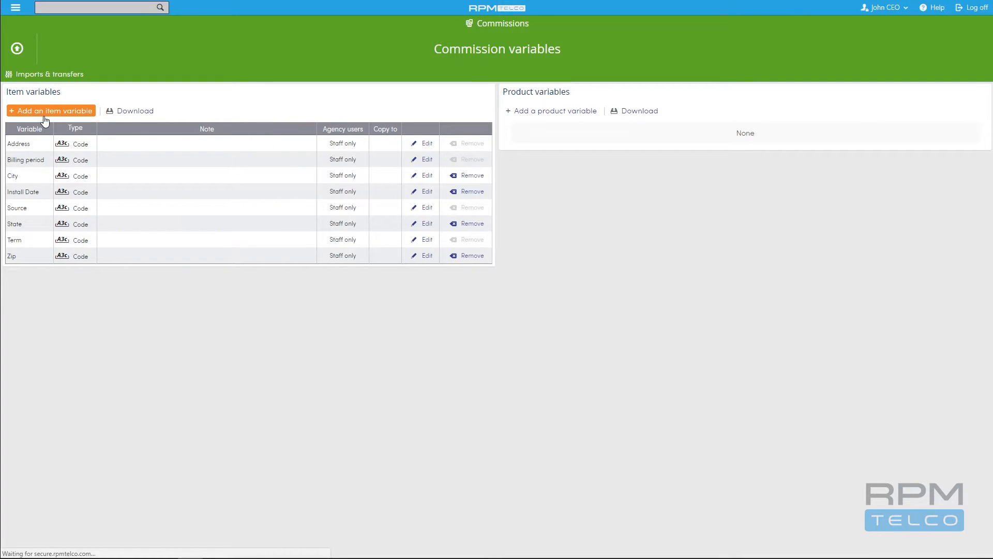
{"action": "type", "text": "S"}
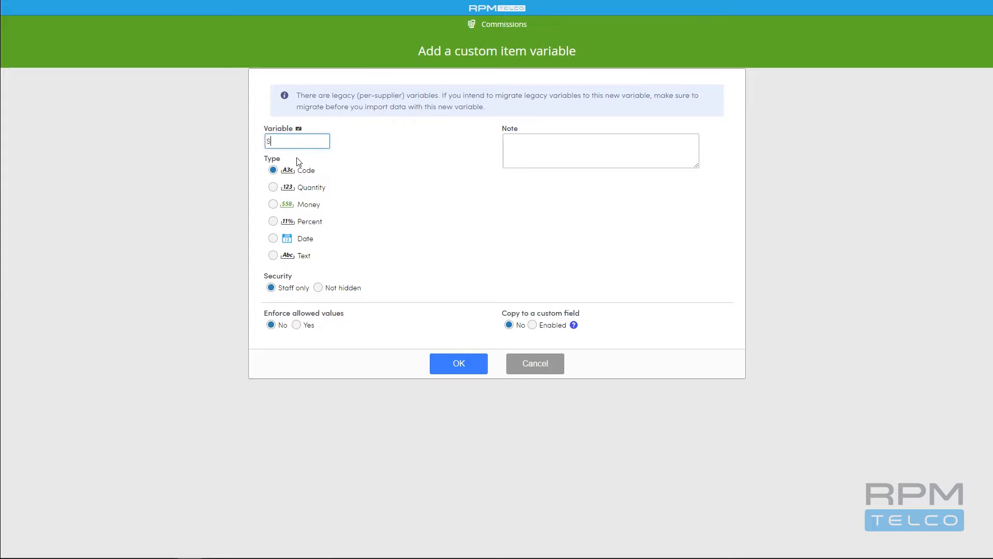
{"action": "type", "text": "ource"}
{"action": "left_click", "coordinate": [535, 369]}
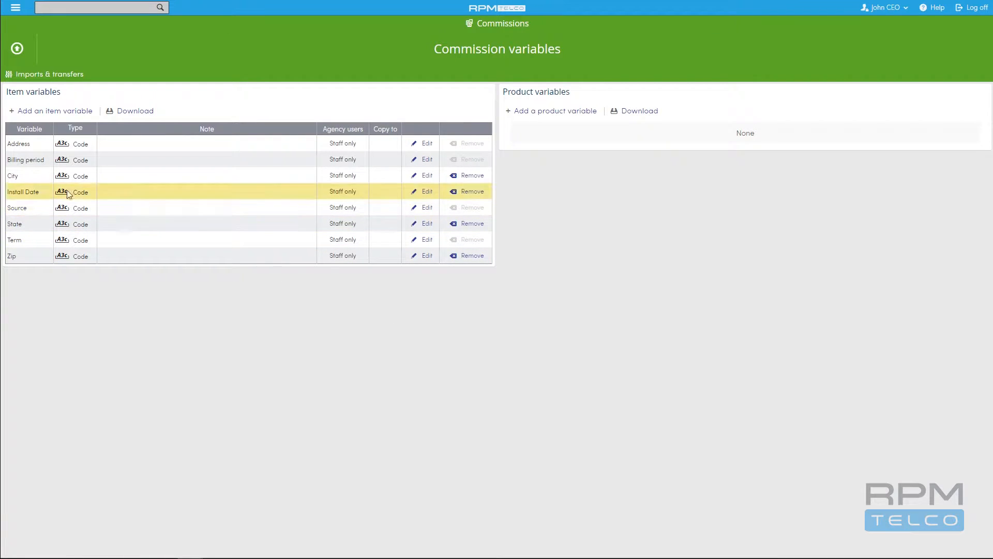
{"action": "left_click", "coordinate": [29, 74]}
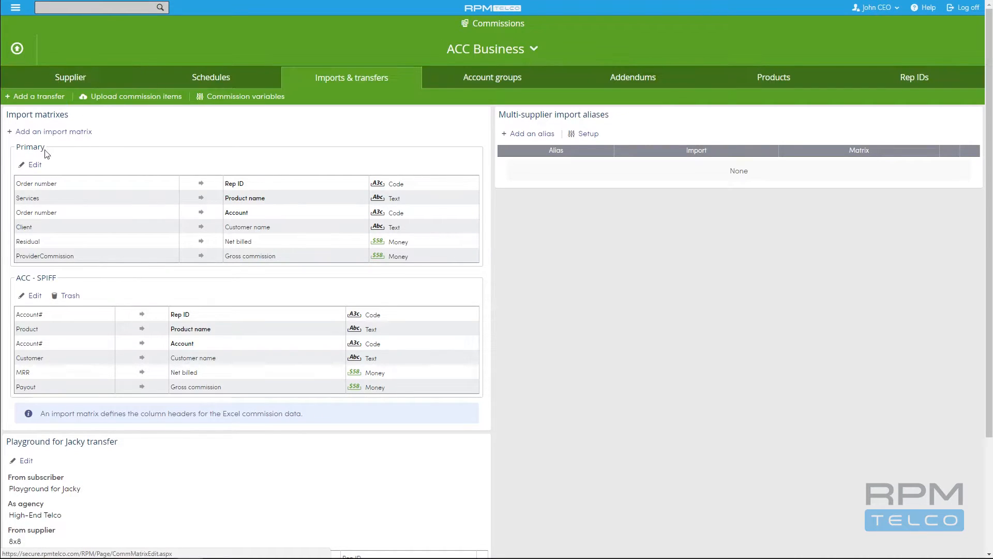
Step: Try to map the Excel column header Master Agent to the Source variable in ACC Business's Primary import matrix
{"action": "left_click", "coordinate": [35, 165]}
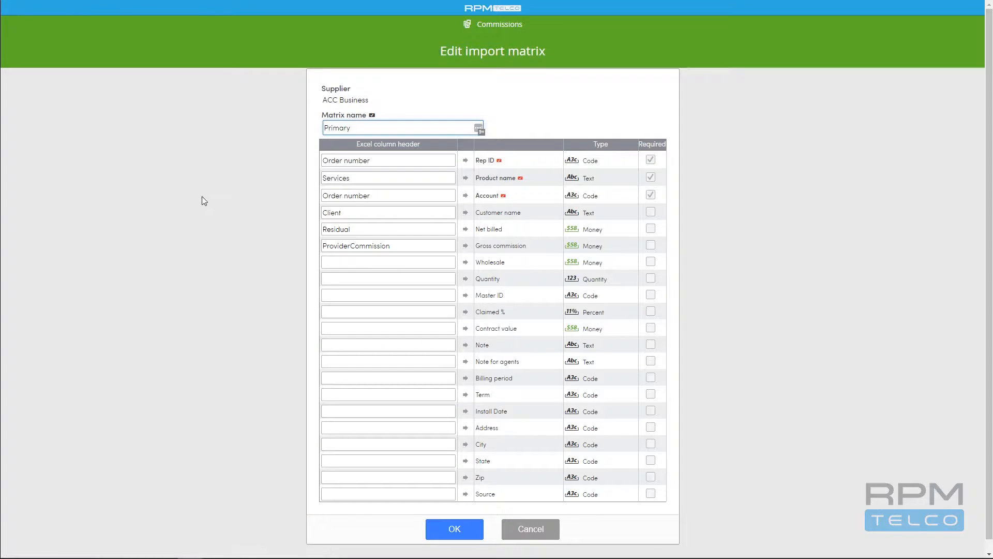
{"action": "left_click", "coordinate": [419, 494]}
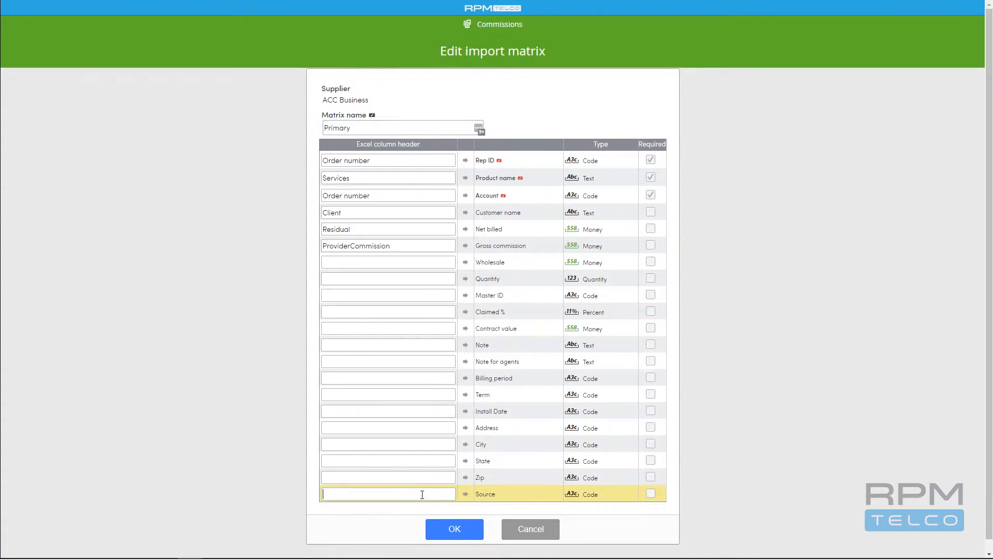
{"action": "type", "text": "Master Agent"}
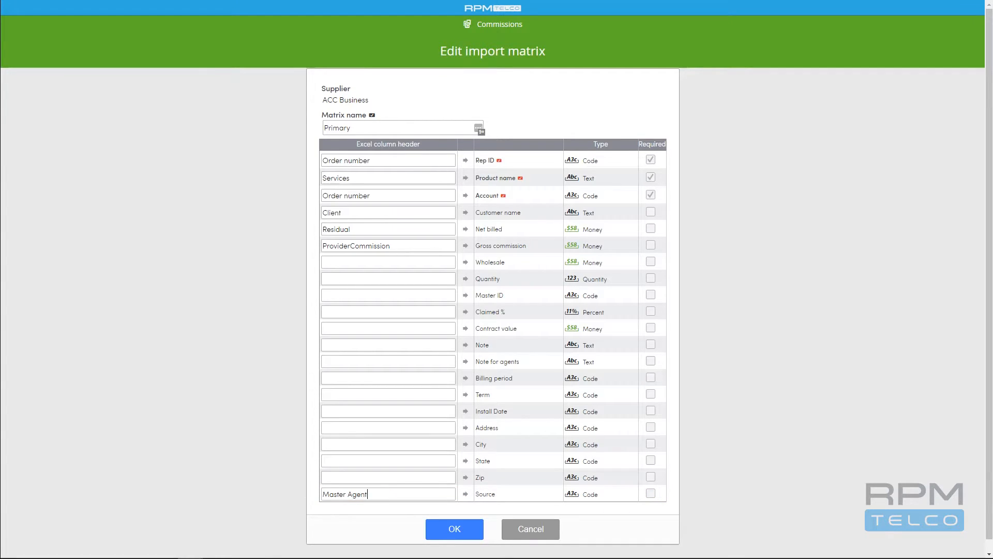
Step: Switch to the Excel workbook, enter the header Master agent in L1, and fit column K's width to its contents
{"action": "key", "text": "alt+Tab"}
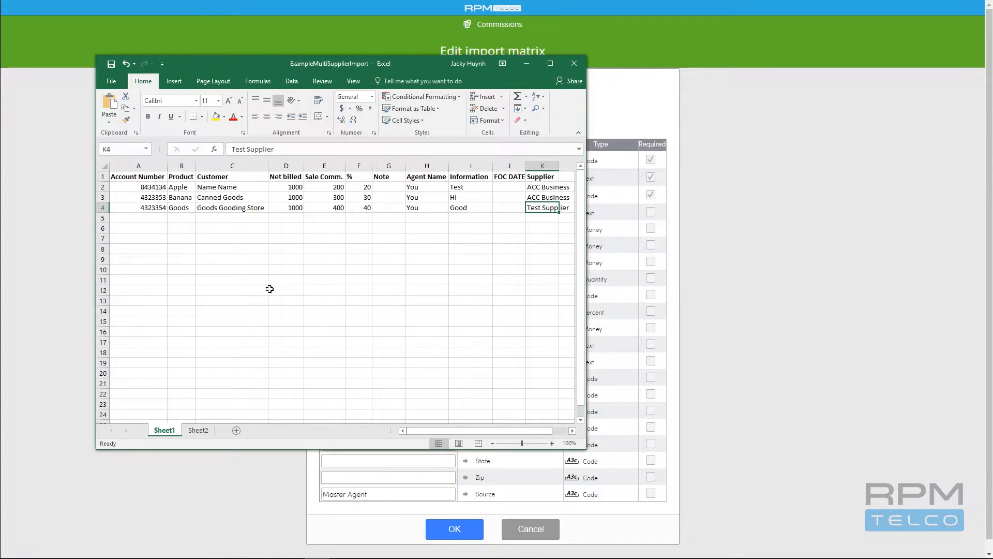
{"action": "left_click", "coordinate": [567, 176]}
{"action": "left_click_drag", "start_coordinate": [588, 236], "coordinate": [675, 235]}
{"action": "type", "text": "Master agent"}
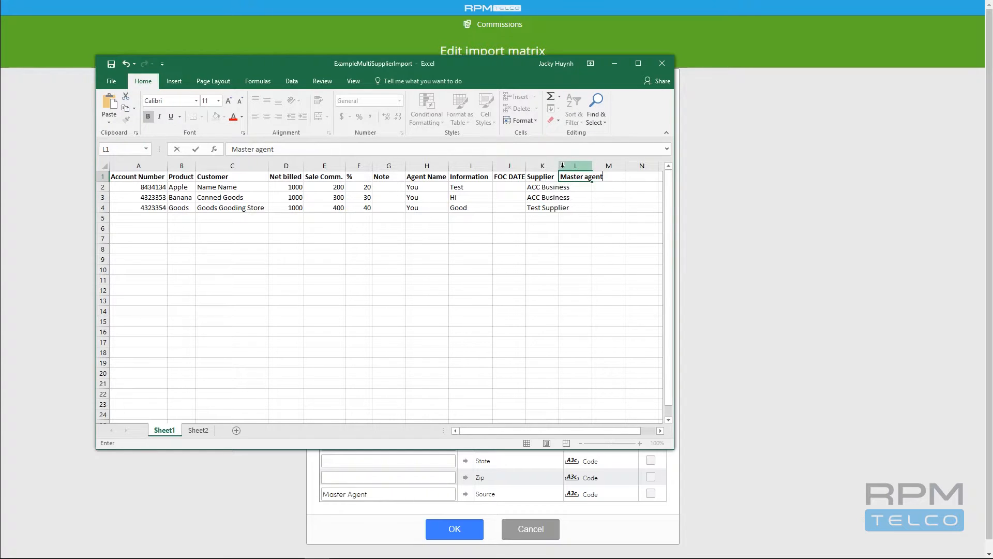
{"action": "left_click", "coordinate": [562, 166]}
{"action": "double_click", "coordinate": [560, 166]}
Step: Enter Master Agent in L2 and fill it down through L4
{"action": "left_click", "coordinate": [601, 188]}
{"action": "type", "text": "Master Agent"}
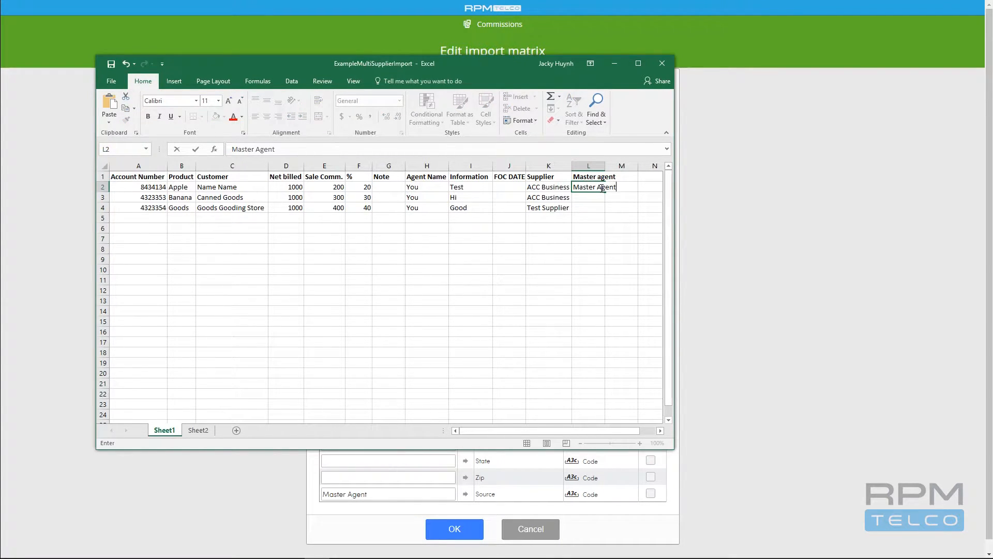
{"action": "left_click", "coordinate": [602, 188]}
{"action": "left_click_drag", "start_coordinate": [605, 192], "coordinate": [600, 209]}
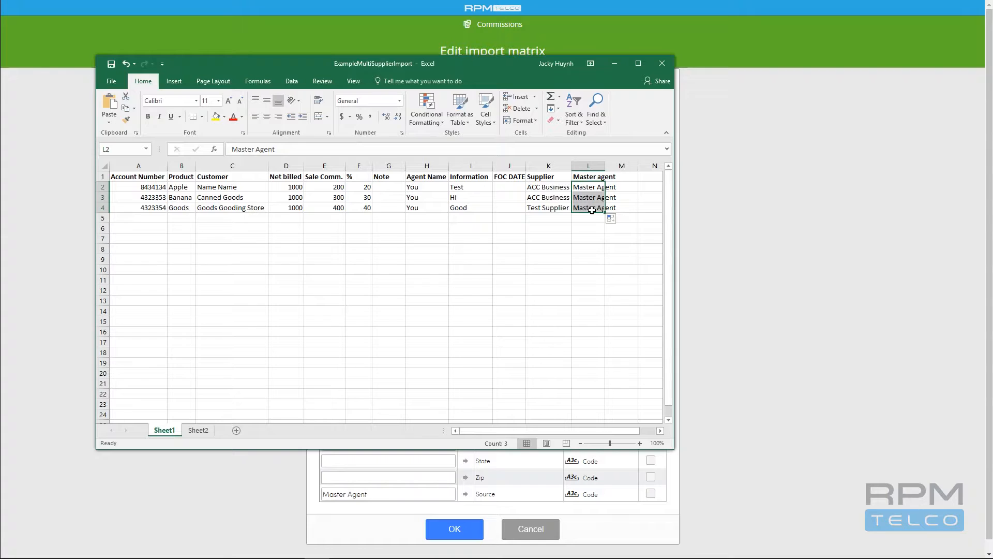
{"action": "left_click", "coordinate": [597, 174]}
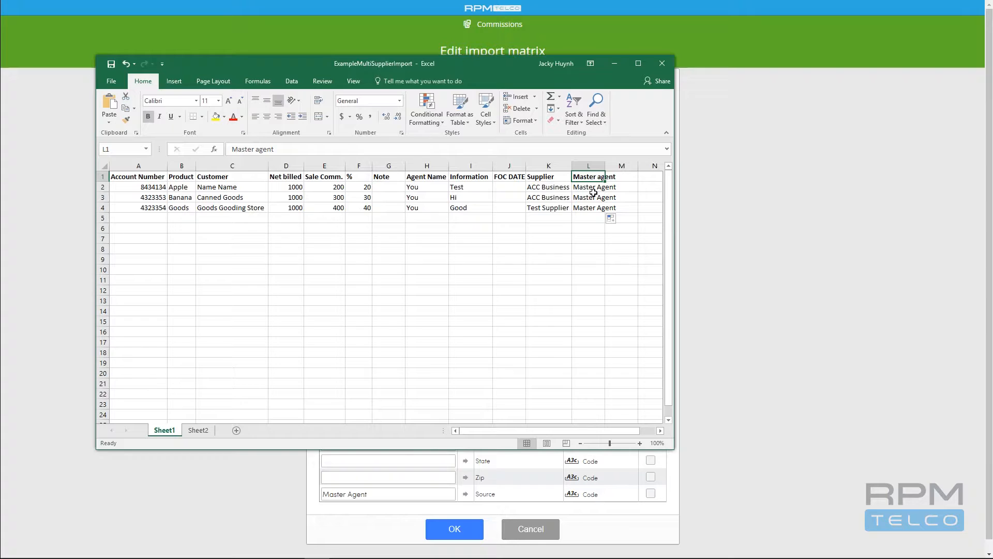
Step: Return to RPM Telco, discard the import matrix edit, and add a multi-supplier import named Example with the supplier column name Supplier
{"action": "left_click", "coordinate": [767, 122]}
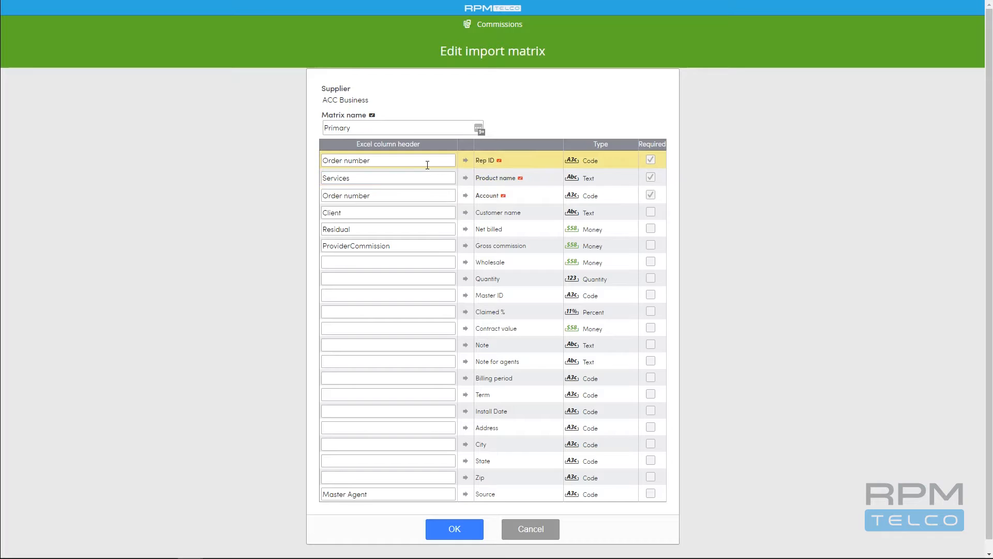
{"action": "left_click", "coordinate": [519, 535]}
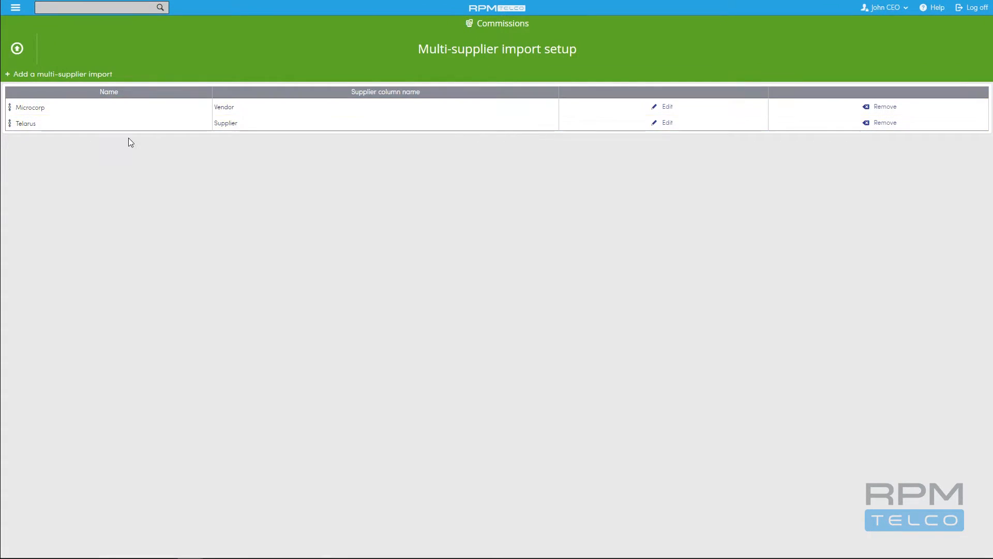
{"action": "left_click", "coordinate": [114, 75]}
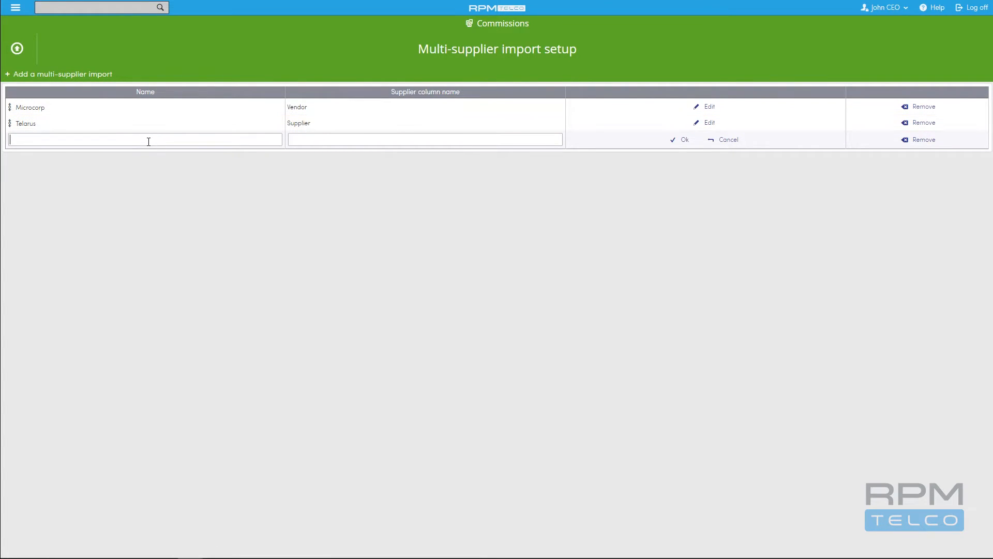
{"action": "type", "text": "Example"}
{"action": "type", "text": "Supplier"}
{"action": "left_click", "coordinate": [673, 140]}
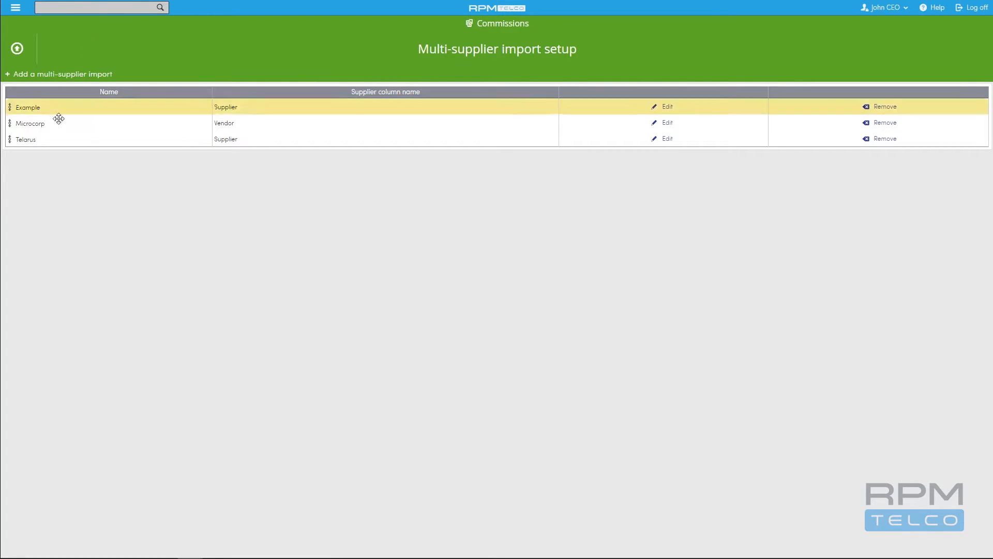
{"action": "left_click", "coordinate": [15, 7]}
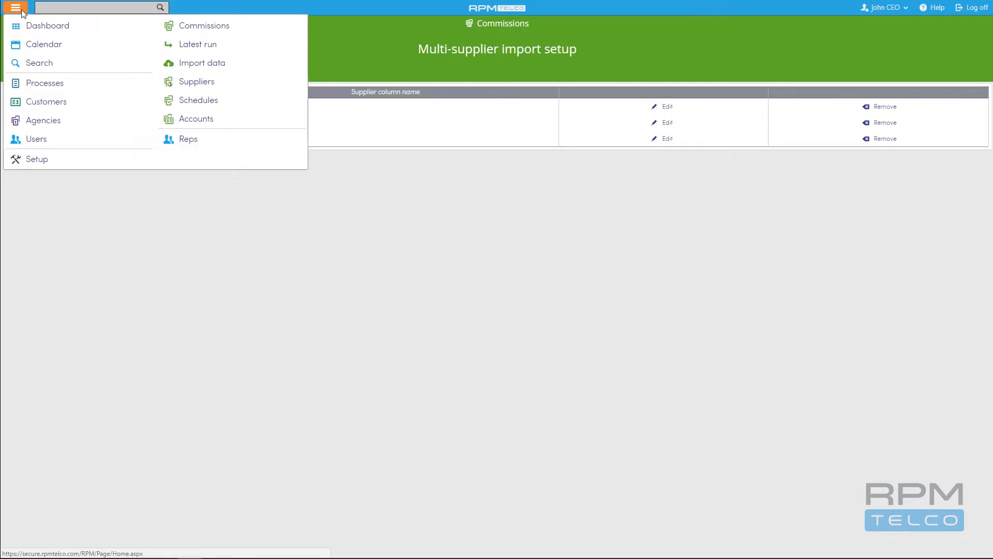
{"action": "left_click", "coordinate": [194, 63]}
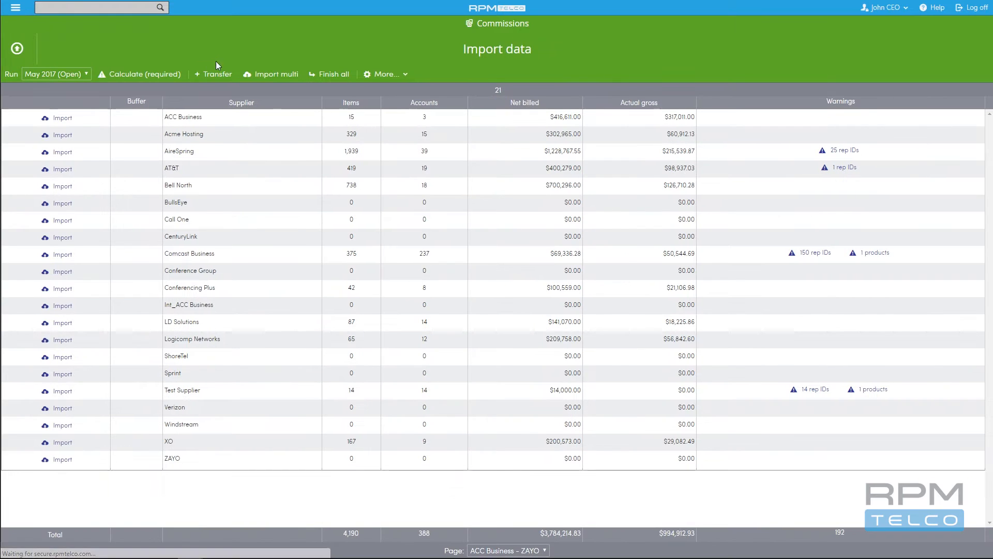
{"action": "left_click", "coordinate": [275, 72]}
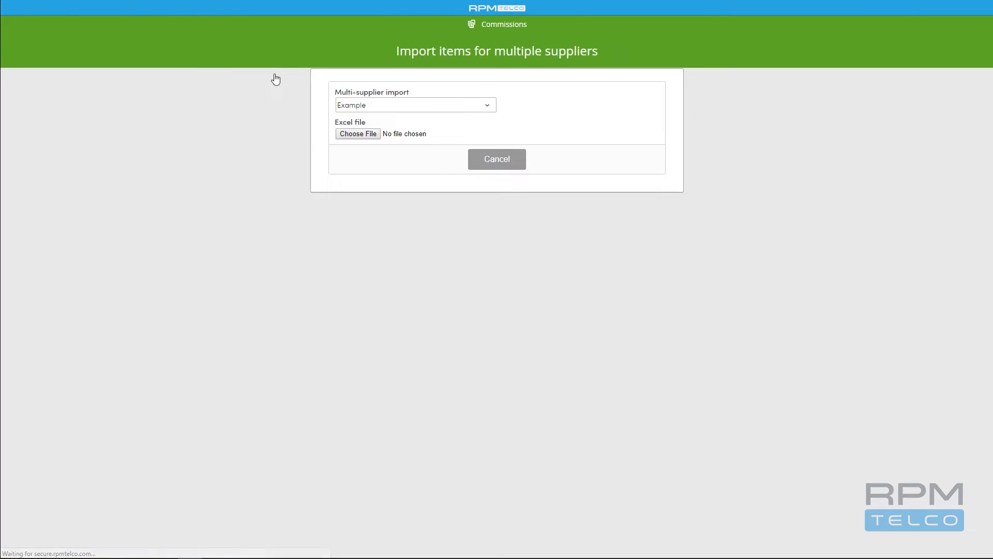
{"action": "left_click", "coordinate": [346, 105]}
{"action": "left_click", "coordinate": [361, 123]}
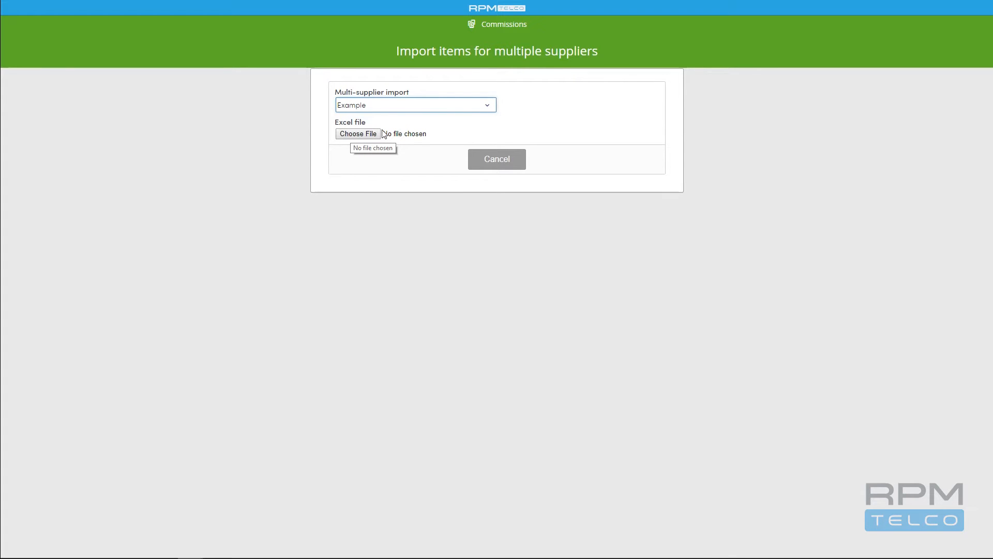
{"action": "left_click", "coordinate": [471, 157]}
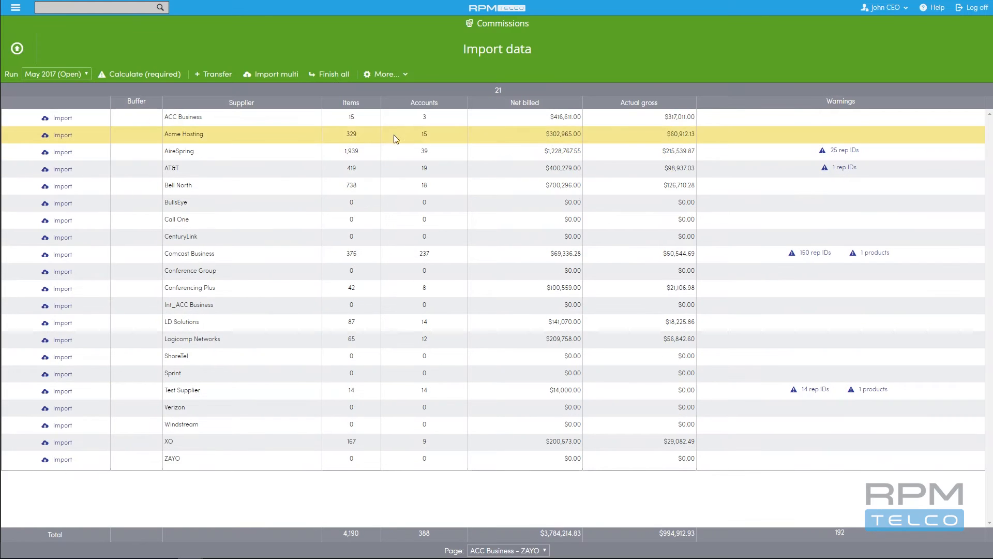
Step: Open the import and transfer settings of ACC Business and switch to those of Test Supplier
{"action": "left_click", "coordinate": [187, 117]}
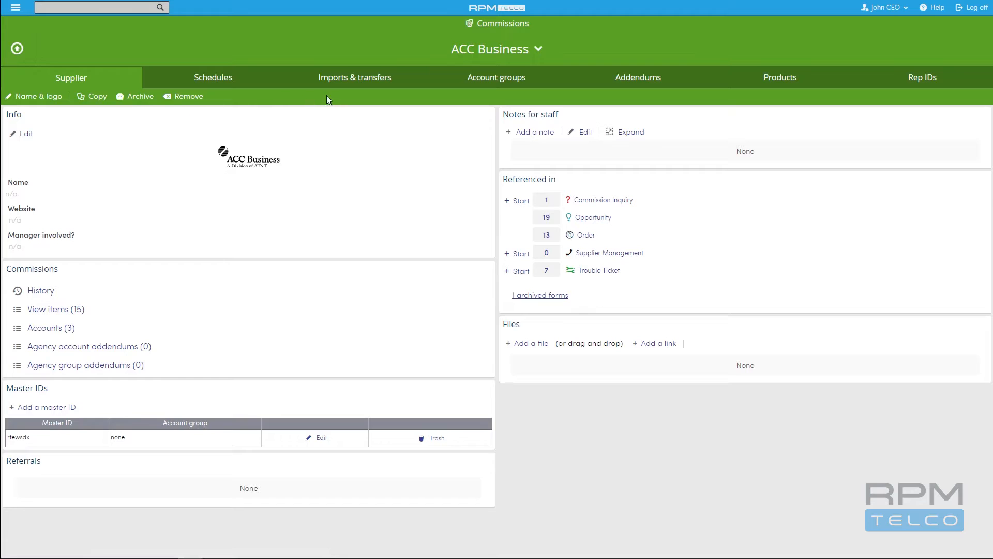
{"action": "left_click", "coordinate": [353, 79]}
{"action": "left_click", "coordinate": [457, 52]}
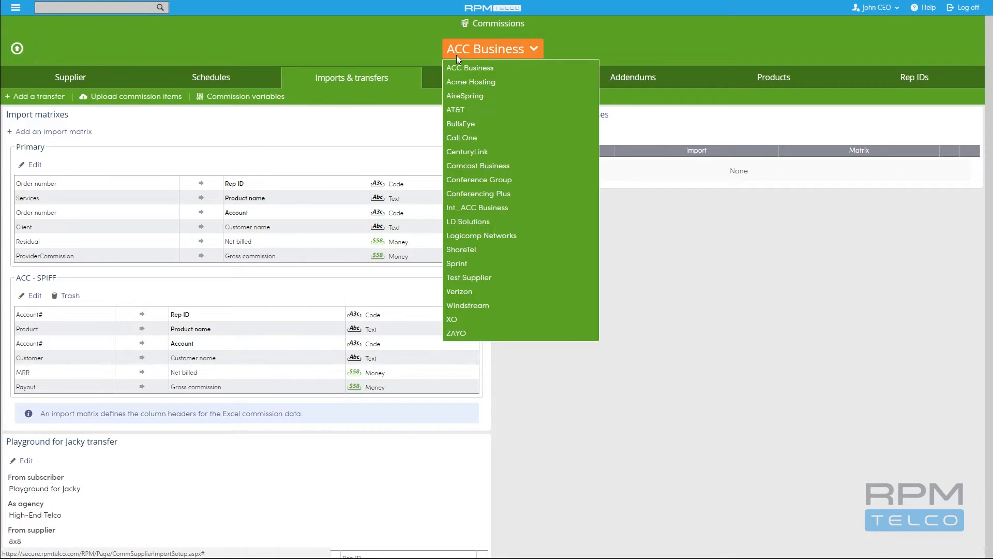
{"action": "left_click", "coordinate": [471, 278]}
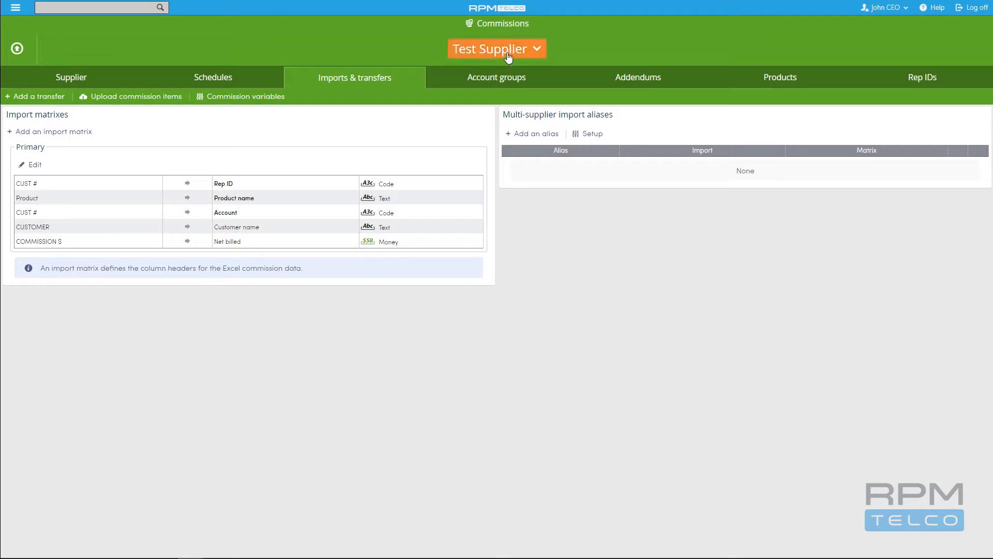
Step: Return to ACC Business's import settings and start a multi-supplier import alias named ACC
{"action": "left_click", "coordinate": [486, 54]}
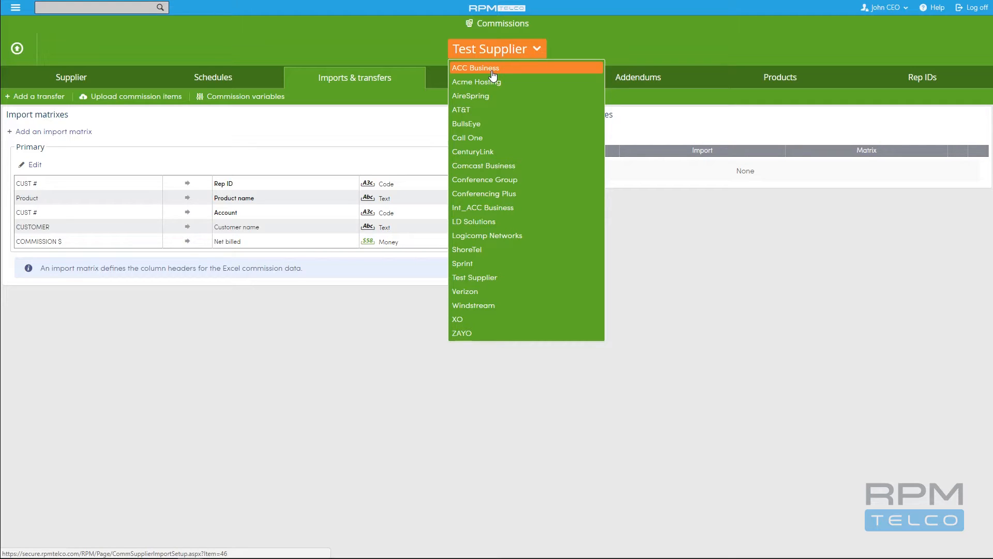
{"action": "left_click", "coordinate": [492, 72]}
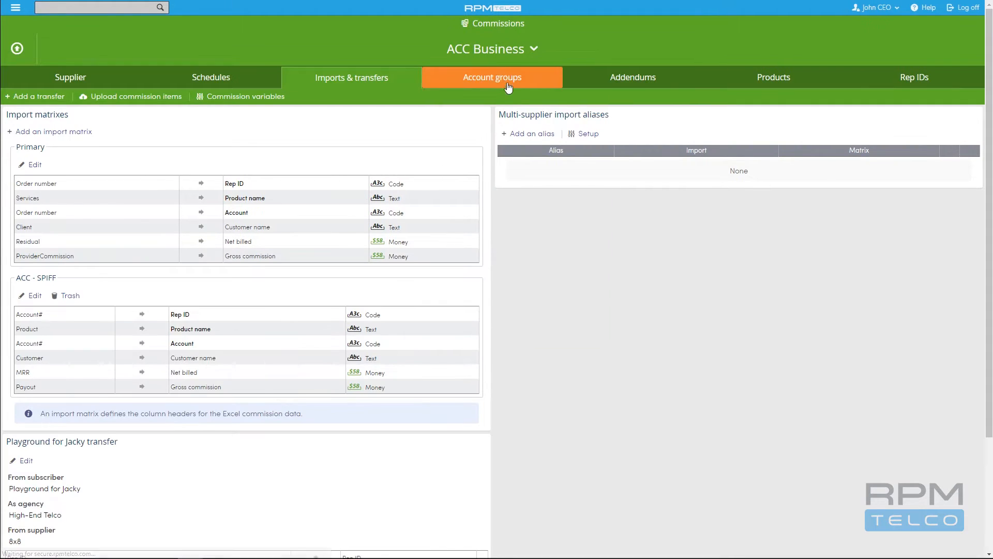
{"action": "left_click", "coordinate": [537, 135]}
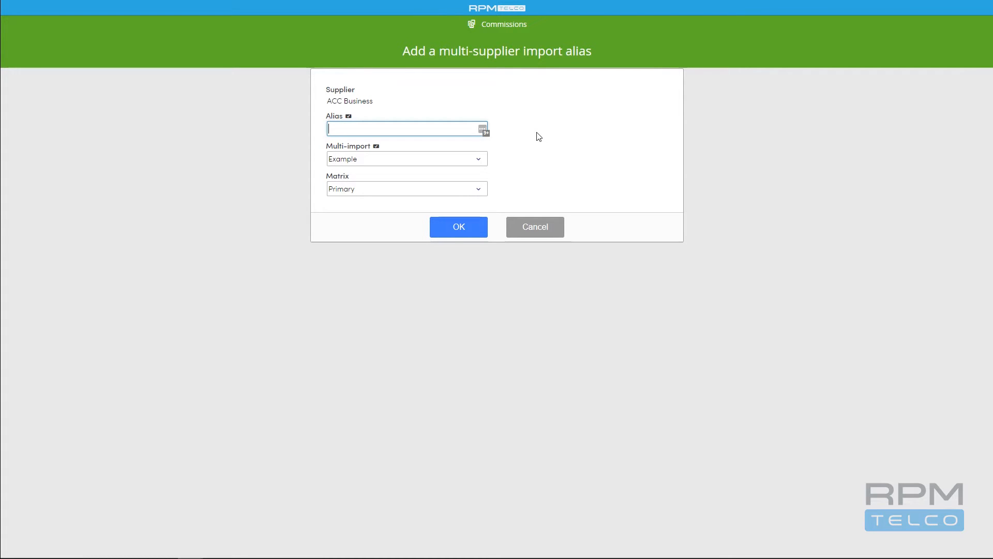
{"action": "type", "text": "ACC"}
Step: Switch to the Excel workbook, change the supplier in K2 to ACC, and fill it down to K3
{"action": "key", "text": "alt+Tab"}
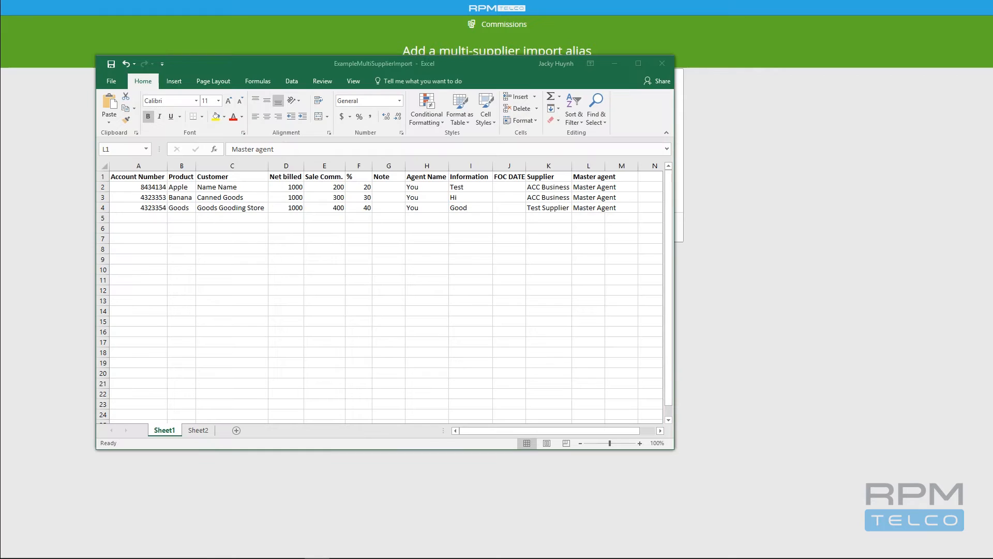
{"action": "left_click", "coordinate": [548, 187]}
{"action": "left_click_drag", "start_coordinate": [275, 149], "coordinate": [245, 149]}
{"action": "key", "text": "BackSpace"}
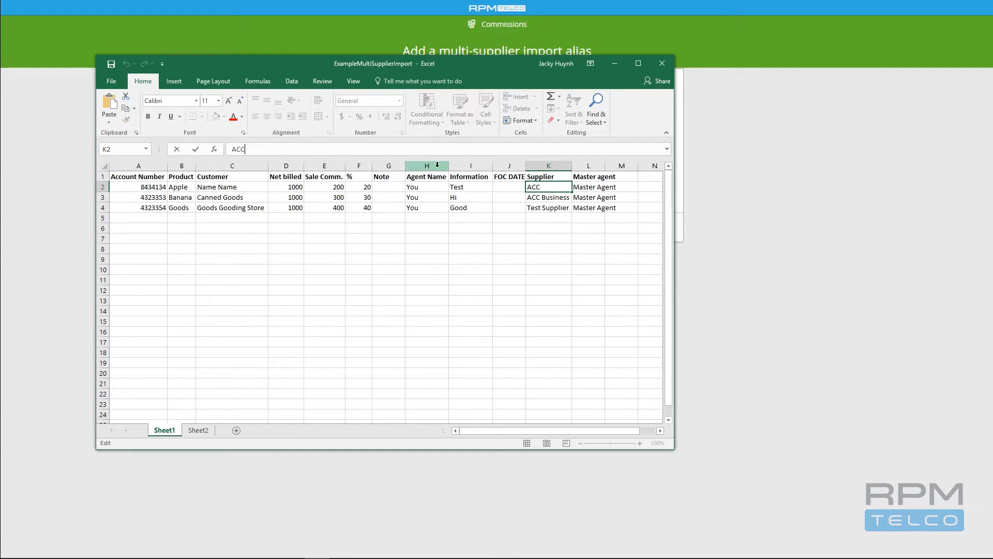
{"action": "left_click_drag", "start_coordinate": [572, 191], "coordinate": [572, 204]}
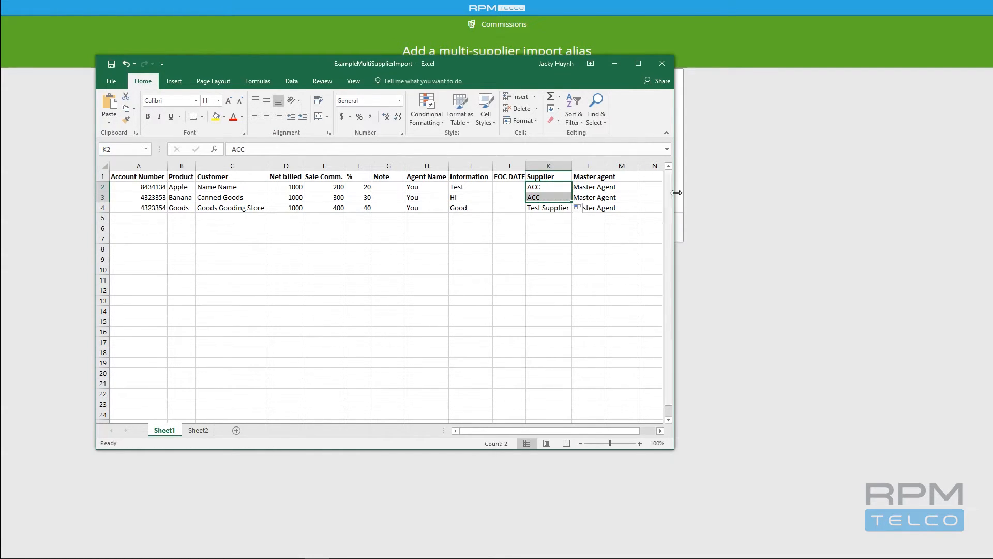
Step: Return to the alias form in RPM Telco and choose Example as its multi-import
{"action": "left_click", "coordinate": [698, 189]}
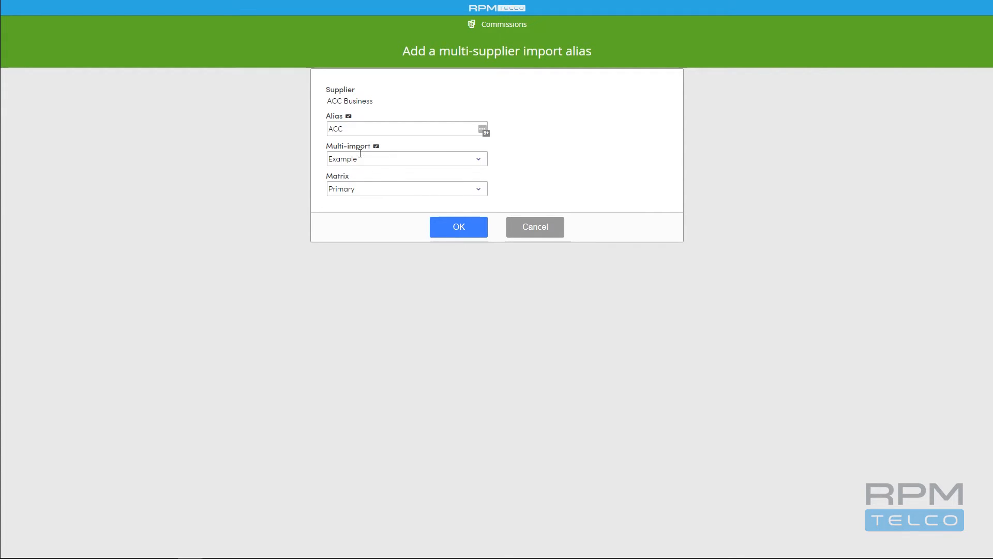
{"action": "left_click", "coordinate": [358, 159]}
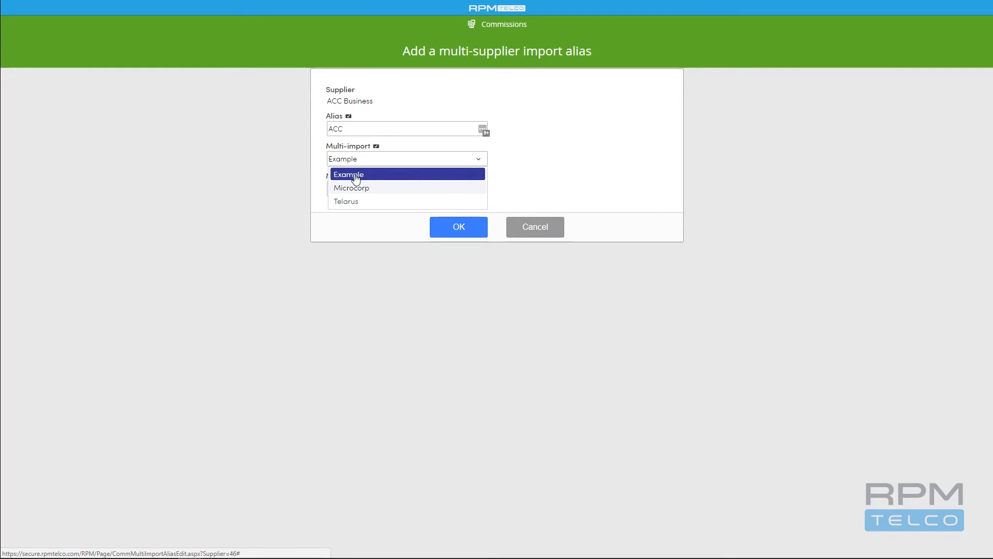
{"action": "left_click", "coordinate": [356, 179]}
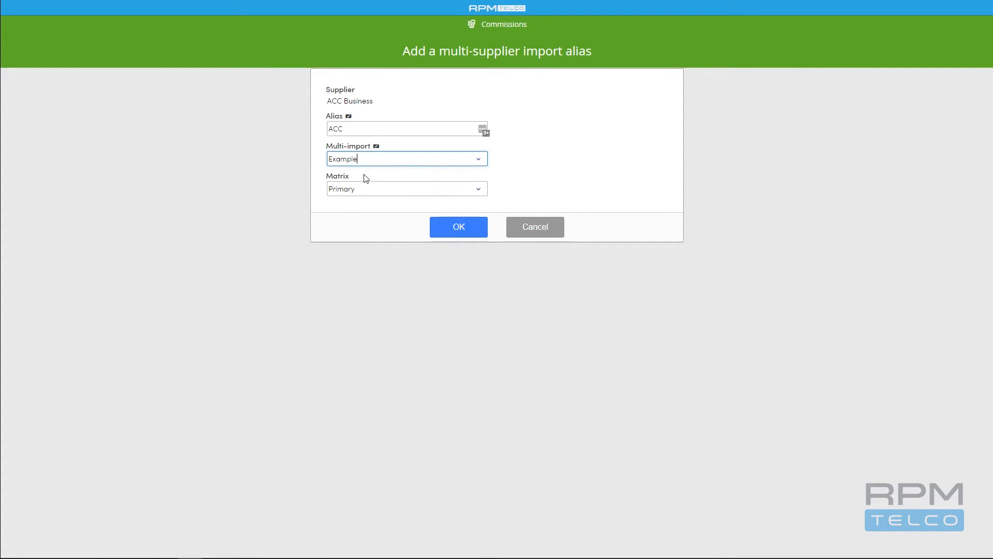
Step: Compare the alias with the Excel workbook's Supplier column and save it in RPM Telco with the Primary matrix
{"action": "mouse_move", "coordinate": [229, 555]}
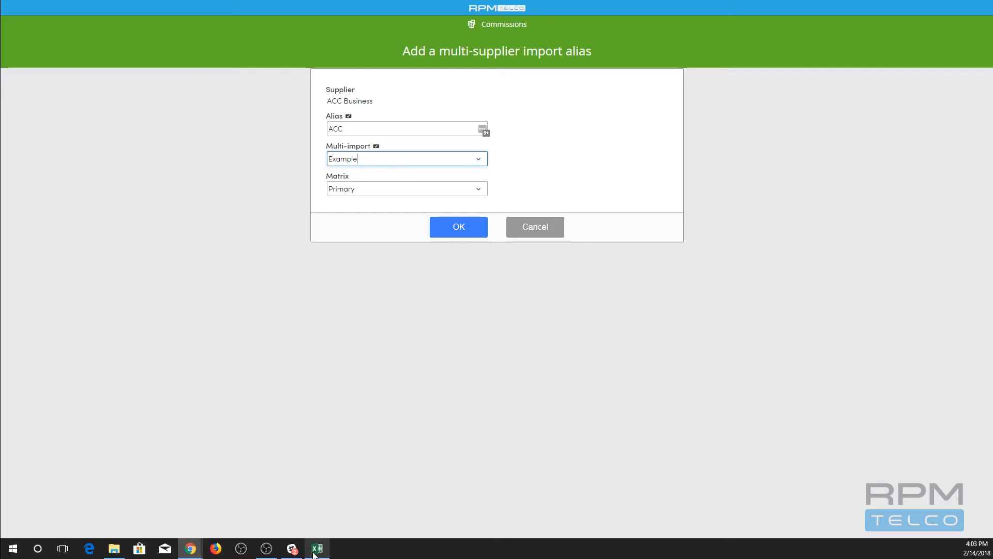
{"action": "left_click", "coordinate": [316, 550]}
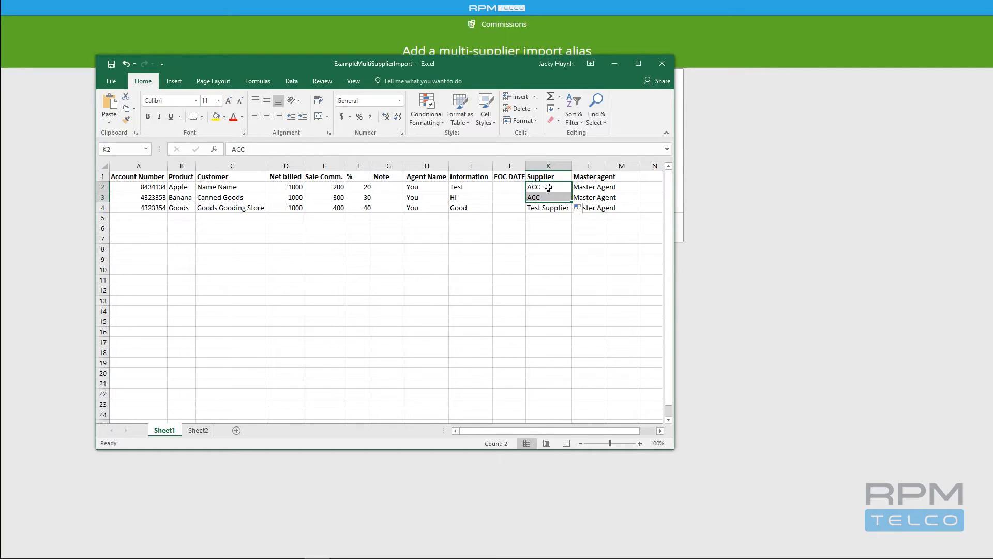
{"action": "left_click", "coordinate": [707, 167]}
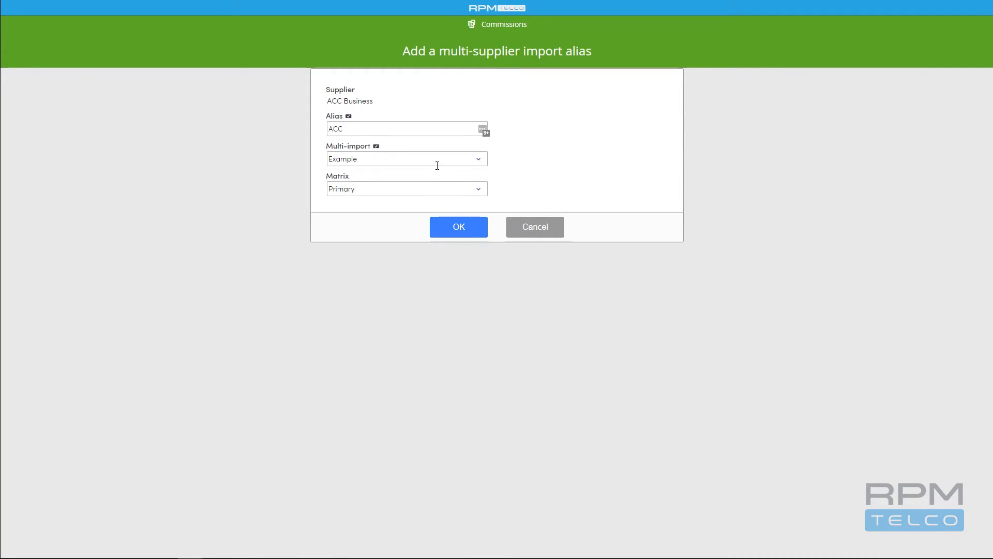
{"action": "left_click", "coordinate": [477, 189]}
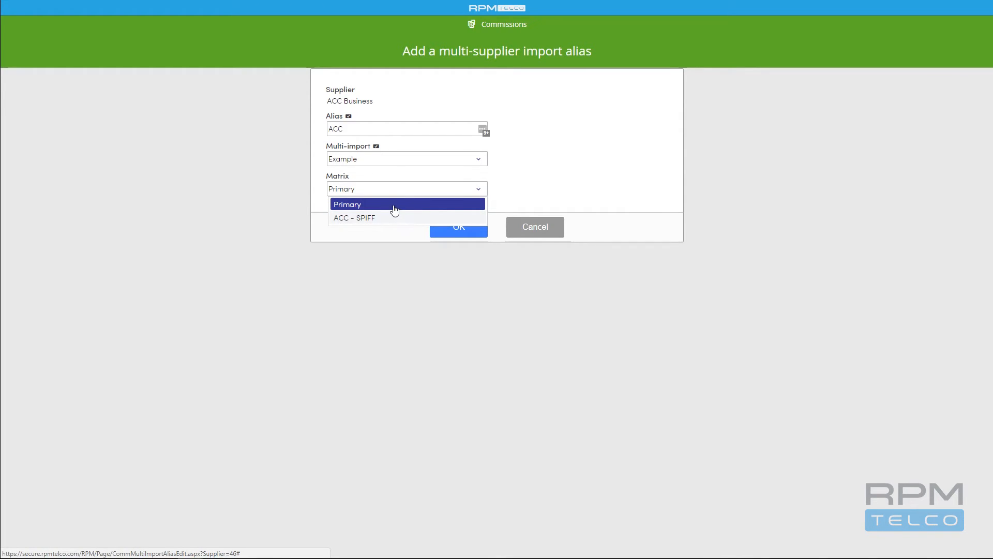
{"action": "left_click", "coordinate": [518, 186]}
{"action": "left_click", "coordinate": [454, 226]}
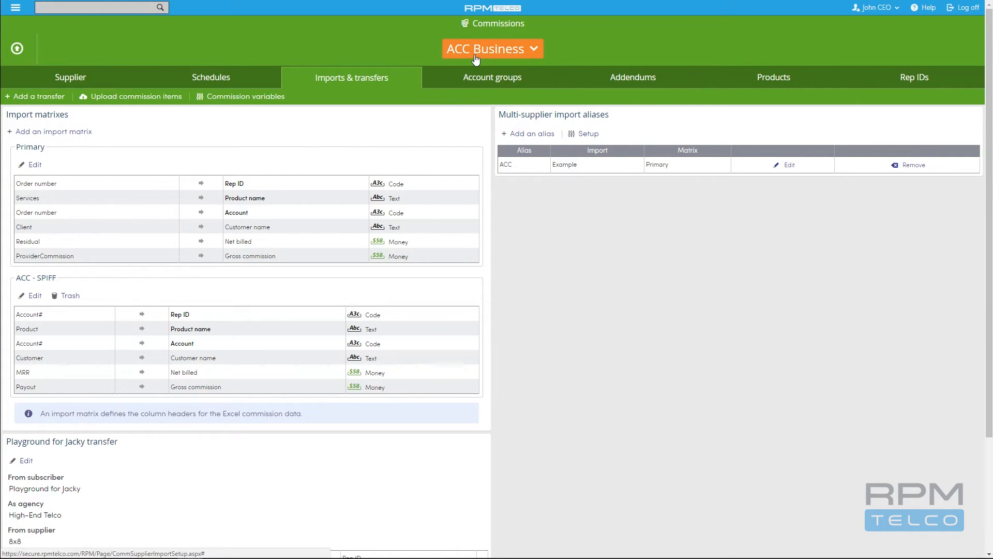
Step: View Test Supplier's import matrix and multi-supplier aliases, and return to ACC Business's import settings
{"action": "left_click", "coordinate": [518, 48]}
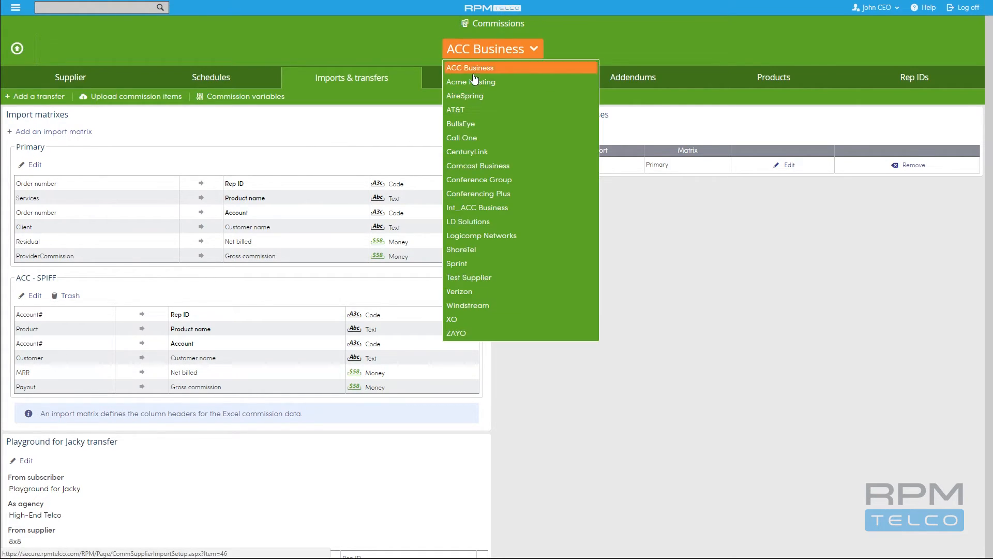
{"action": "left_click", "coordinate": [475, 277]}
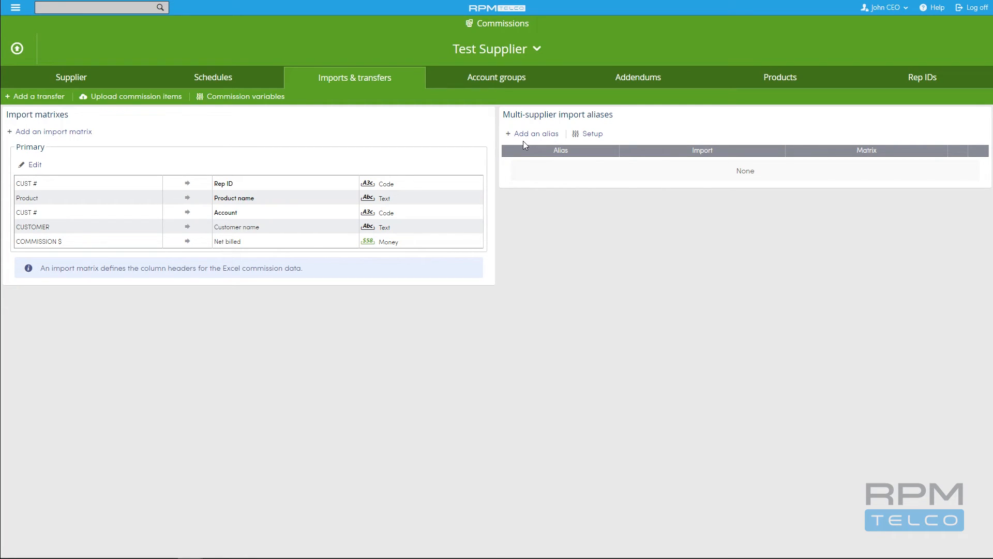
{"action": "left_click", "coordinate": [477, 49]}
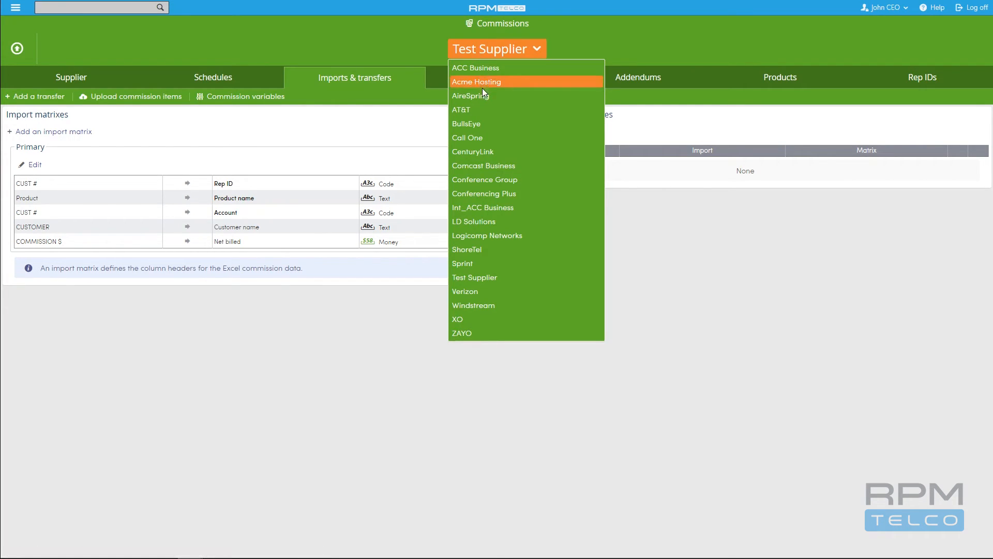
{"action": "left_click", "coordinate": [482, 68]}
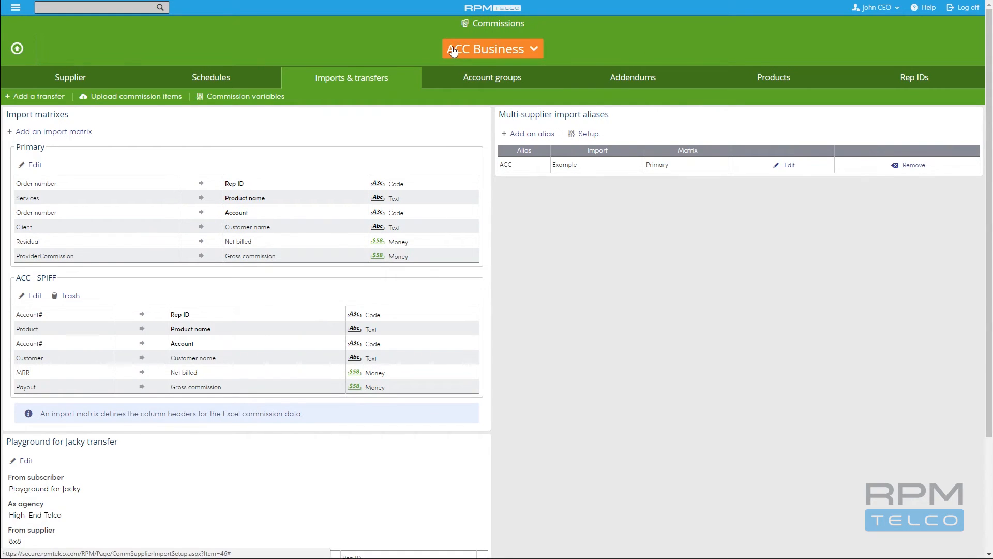